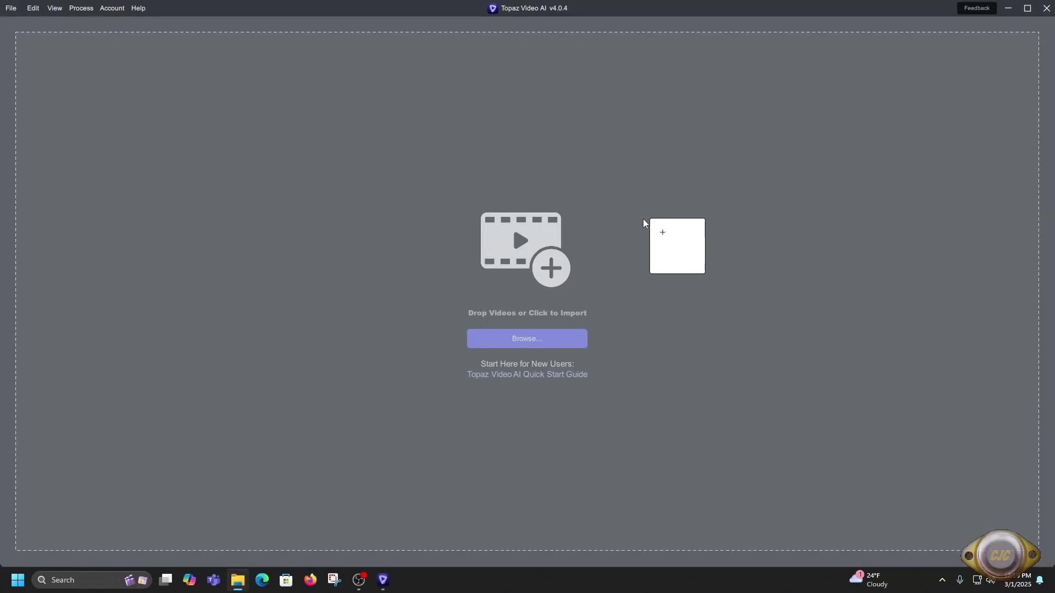
Step: Drag Film Sample.MP4 from File Explorer into Topaz Video AI as a 1440x1080, 20 FPS input
{"action": "left_click_drag", "start_coordinate": [645, 221], "coordinate": [483, 286]}
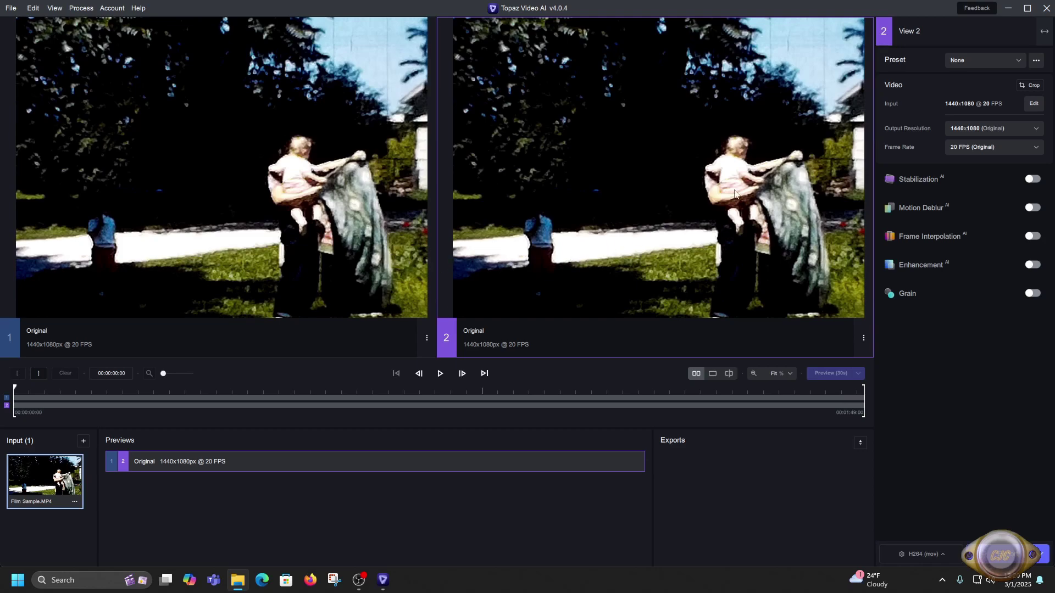
Step: Choose 8mm_Film_Stabilize: full-frame stabilization strength 35, 2 passes, Chronos Fast to 29.97 FPS
{"action": "left_click", "coordinate": [1018, 61]}
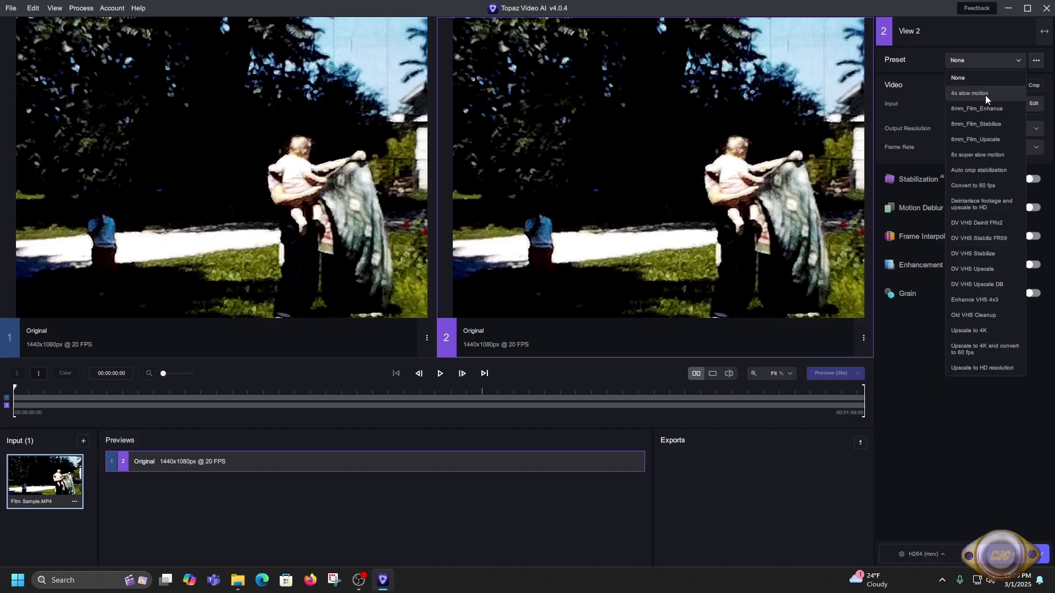
{"action": "left_click", "coordinate": [970, 123]}
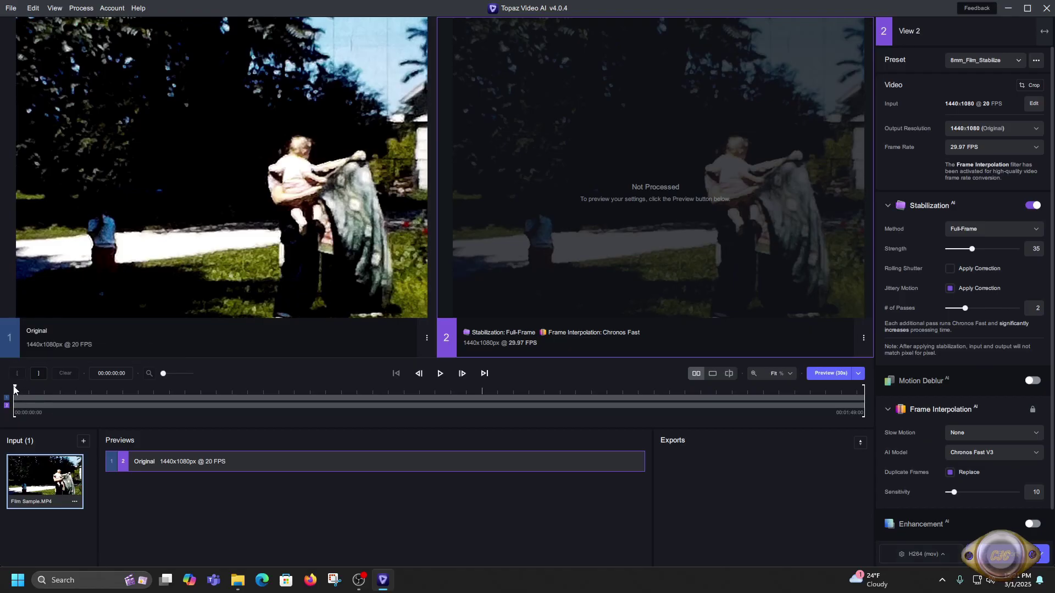
Step: Move to 00:00:09:08, render a 30-second stabilized preview, and play it beside the original
{"action": "left_click_drag", "start_coordinate": [14, 389], "coordinate": [88, 399]}
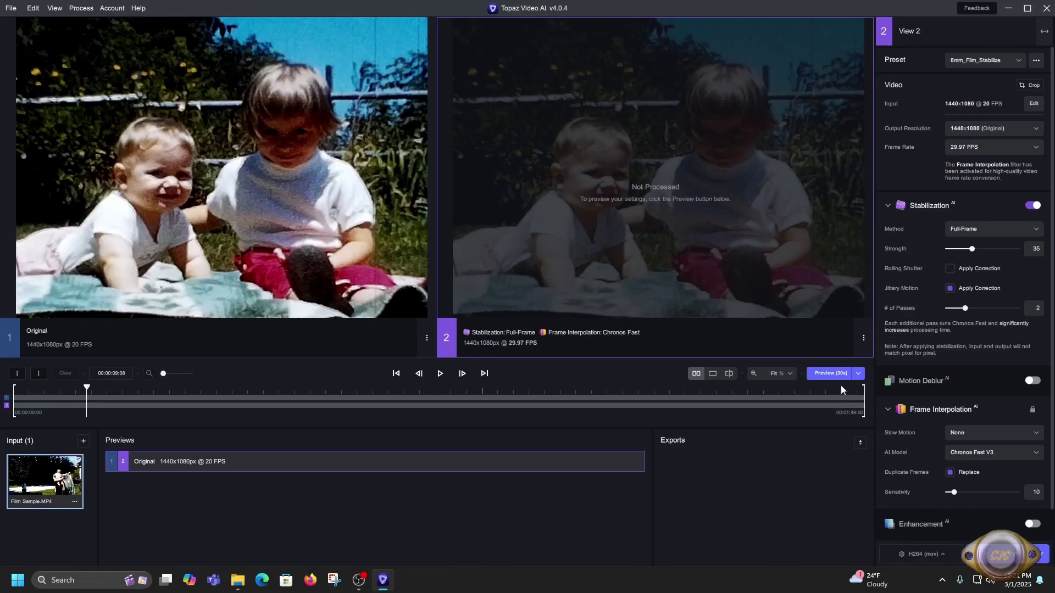
{"action": "left_click", "coordinate": [825, 373]}
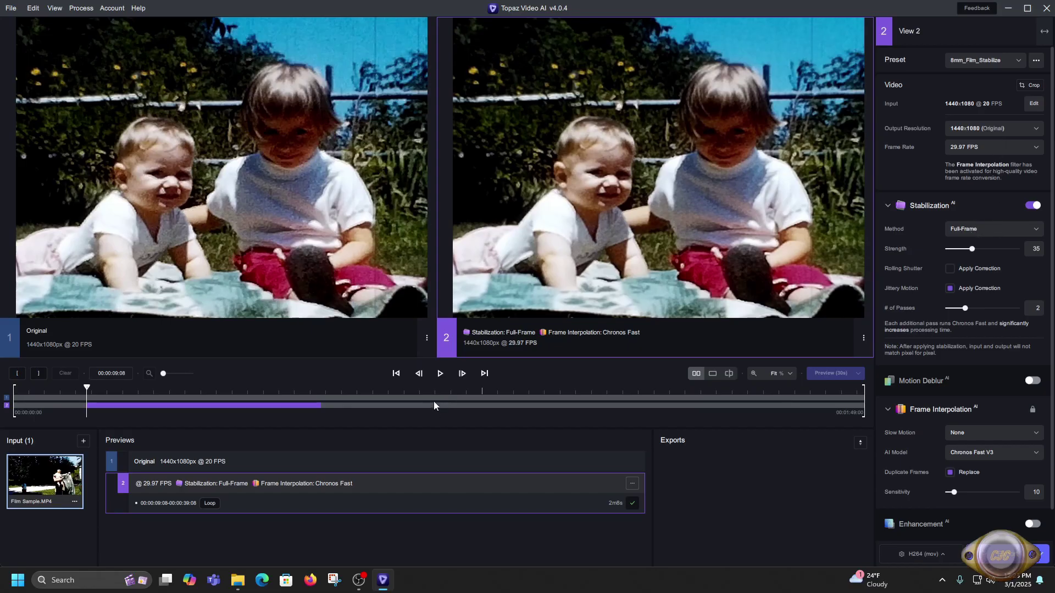
{"action": "left_click", "coordinate": [440, 373]}
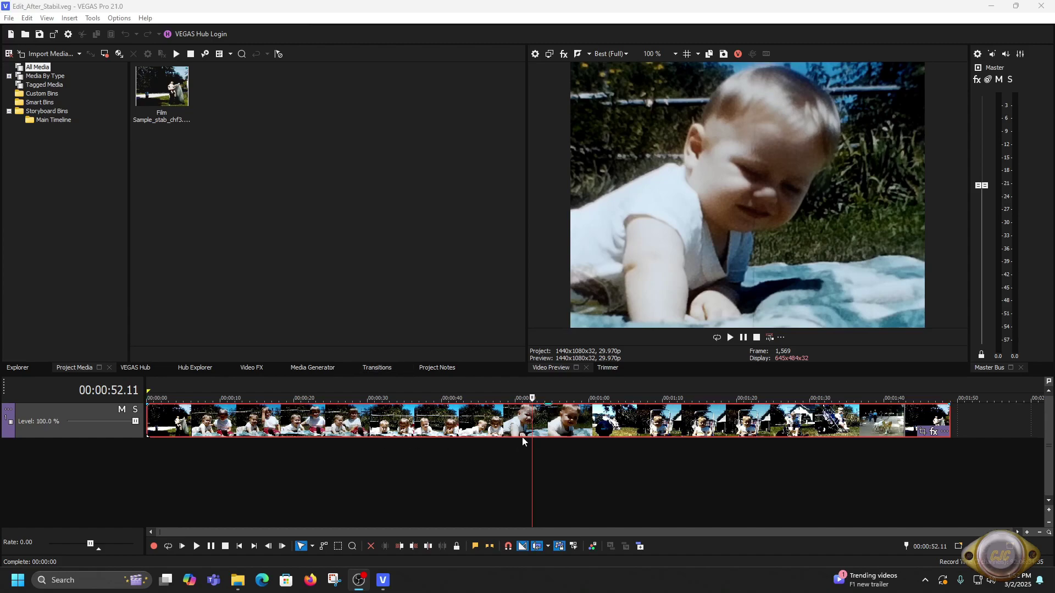
Step: Shuttle the VEGAS timeline to about 50 seconds and split the film clip there
{"action": "left_click", "coordinate": [531, 398]}
{"action": "key", "text": "space"}
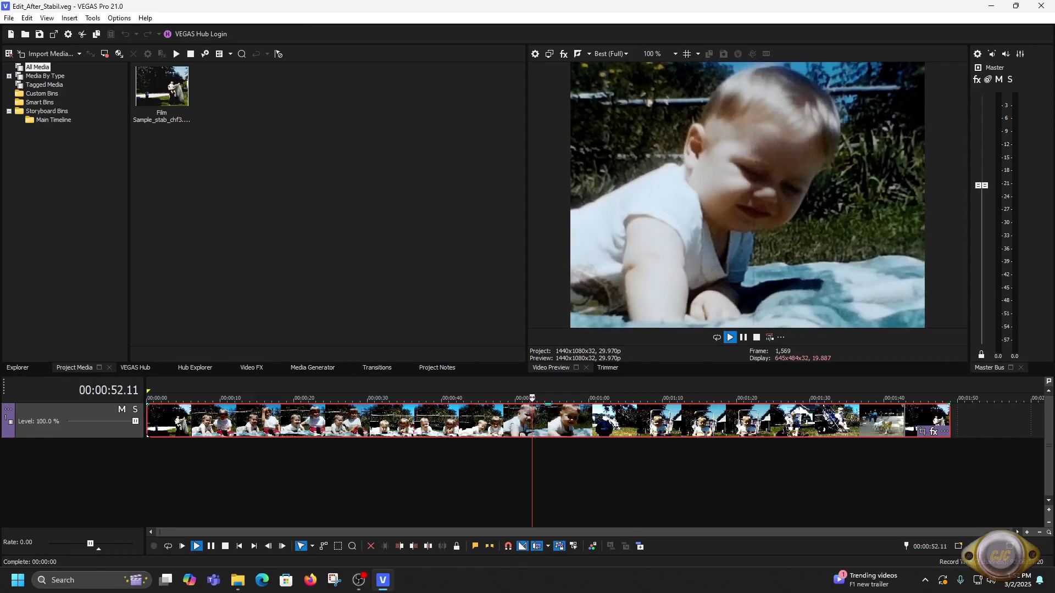
{"action": "key", "text": "j"}
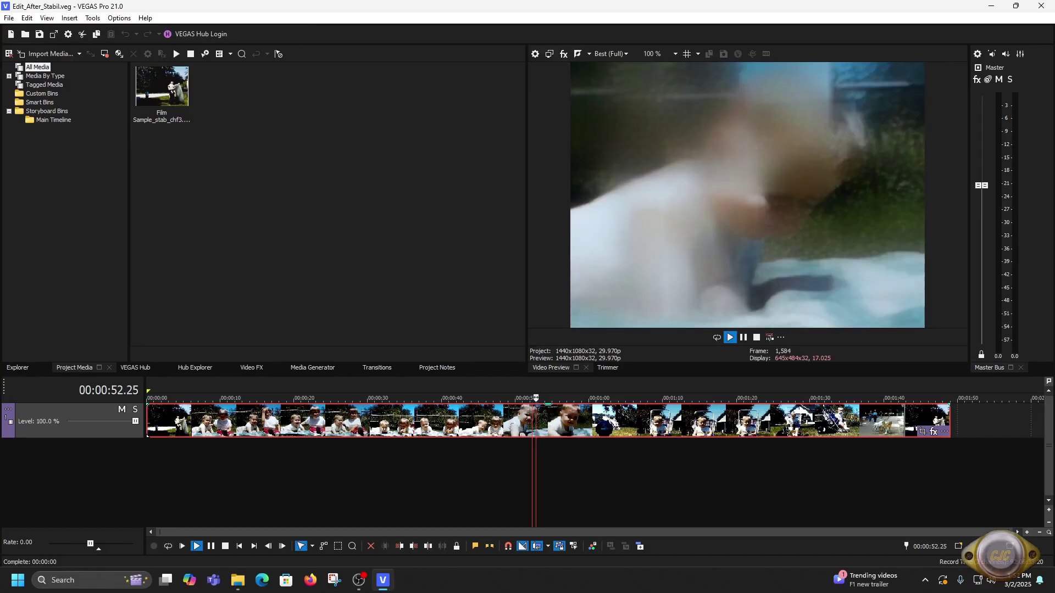
{"action": "right_click", "coordinate": [512, 424]}
{"action": "key", "text": "s"}
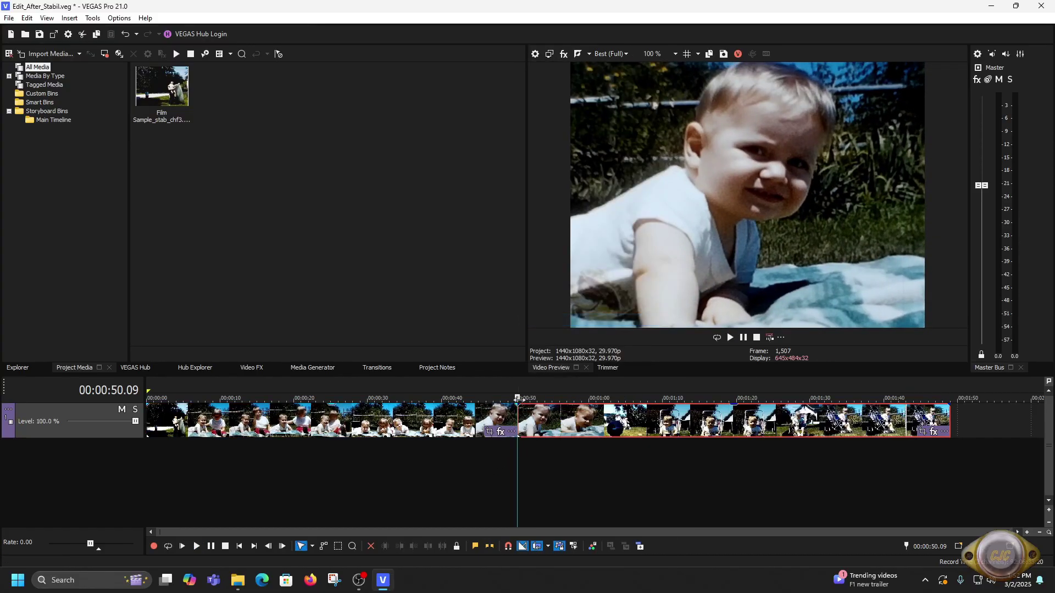
Step: Play back and forth across the new cut to review the edit, then stop playback
{"action": "key", "text": "space"}
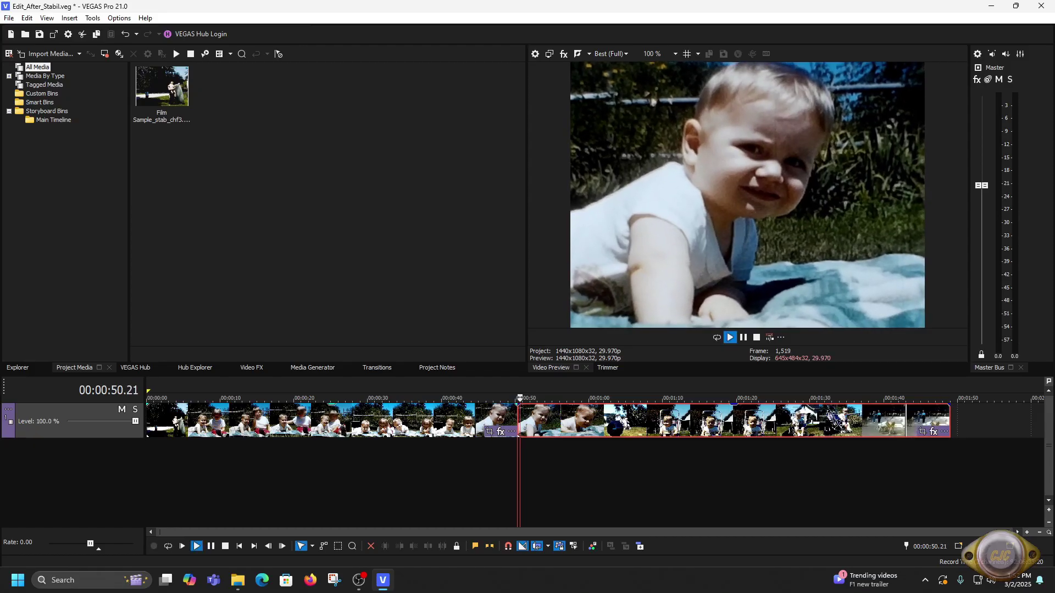
{"action": "key", "text": "j"}
{"action": "key", "text": "space"}
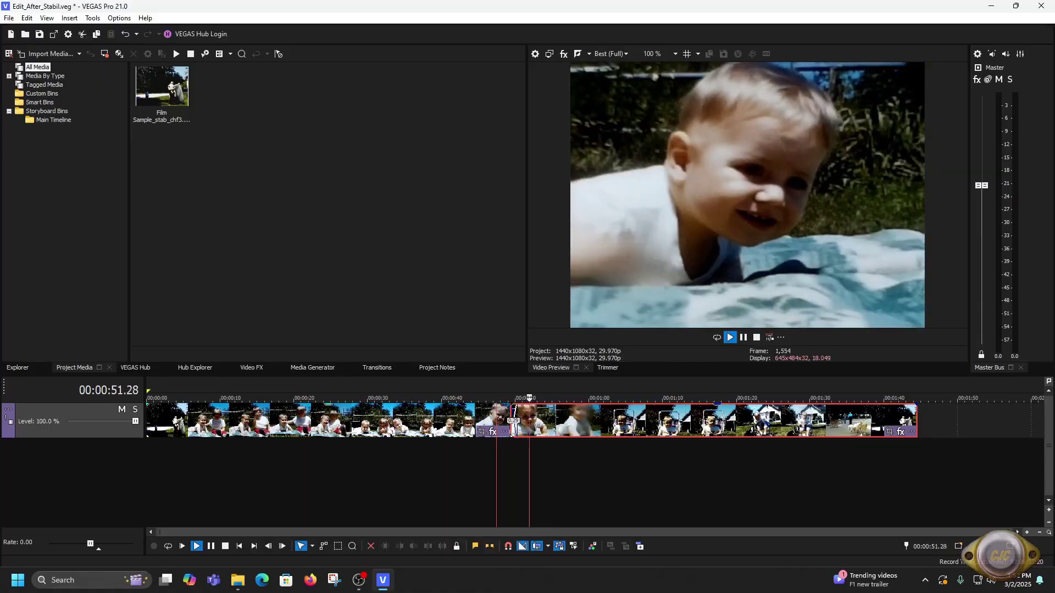
{"action": "key", "text": "j"}
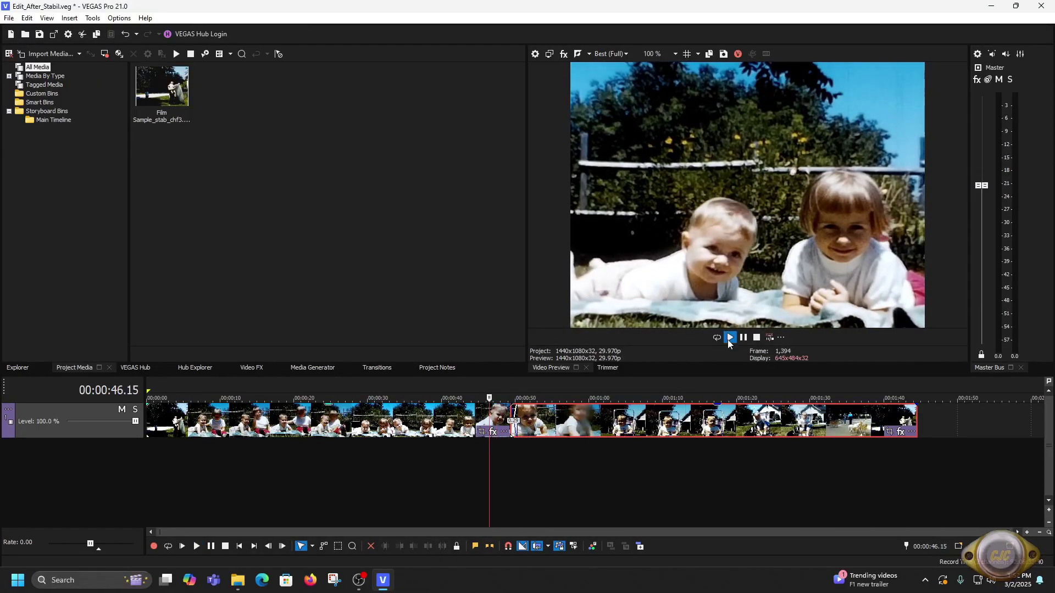
{"action": "key", "text": "l"}
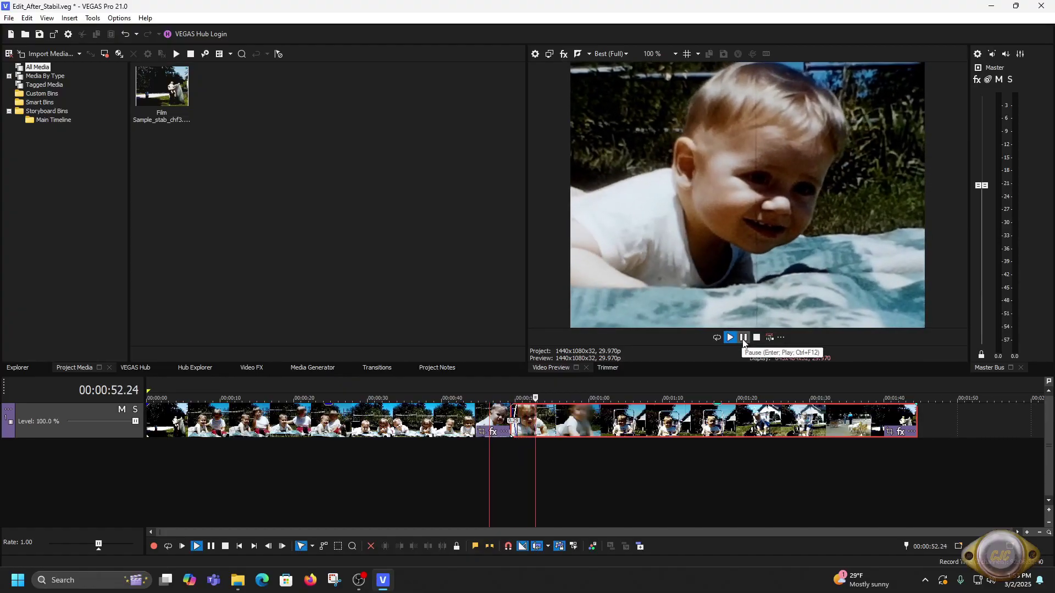
{"action": "left_click", "coordinate": [743, 337]}
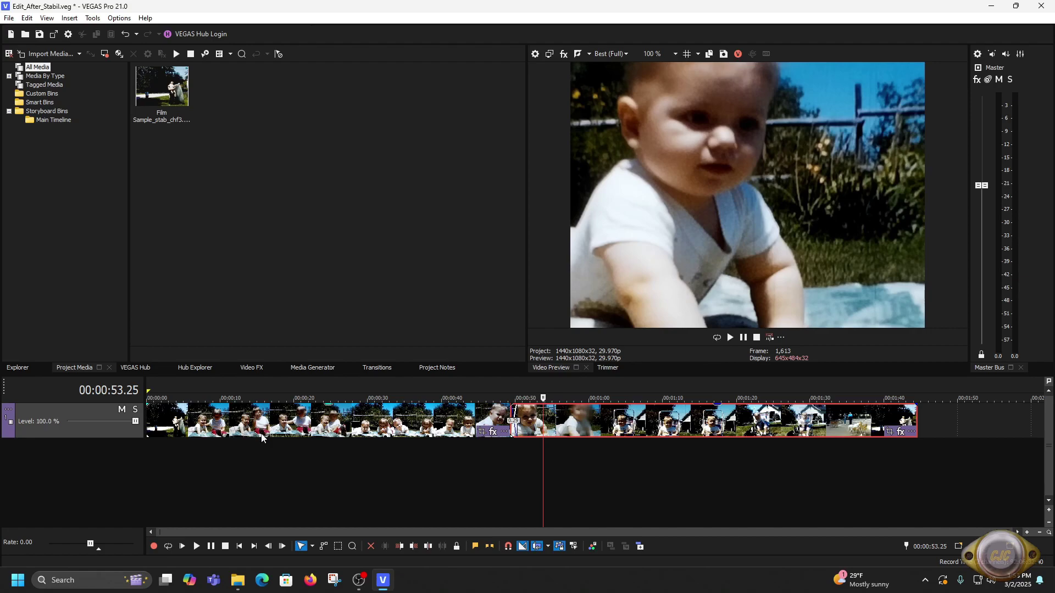
Step: In Render As, pick Apple ProRes with the ProRes HQ 1920x1080-59.94p template and customize it
{"action": "left_click", "coordinate": [10, 19]}
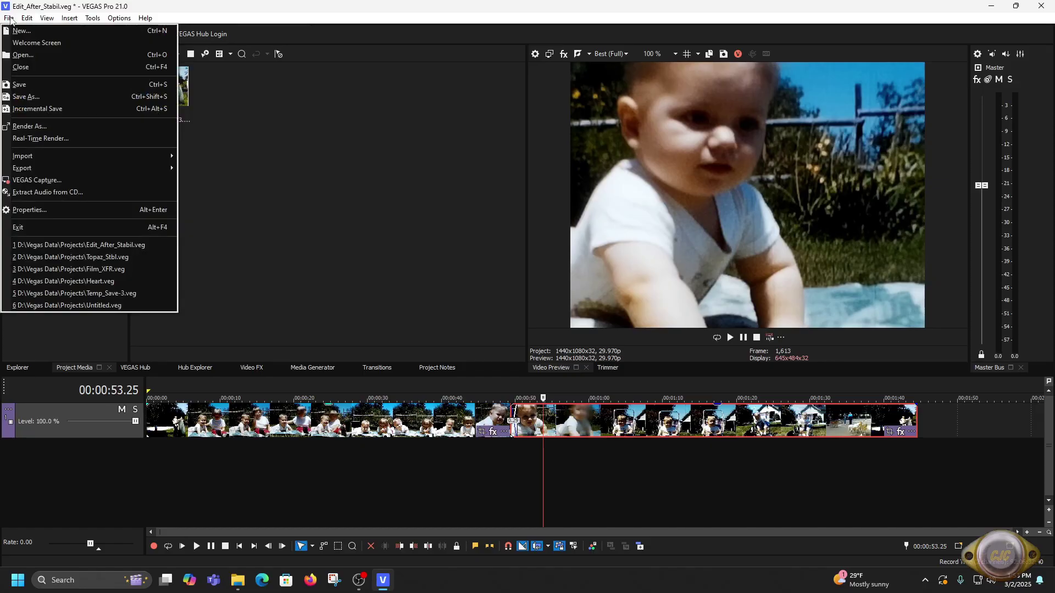
{"action": "left_click", "coordinate": [45, 126]}
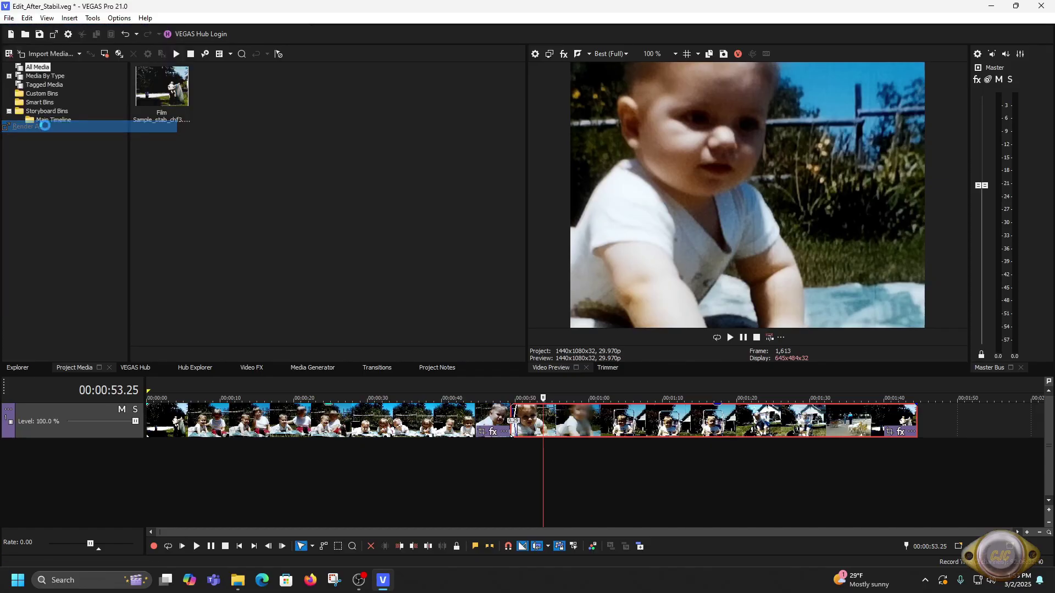
{"action": "left_click", "coordinate": [354, 190]}
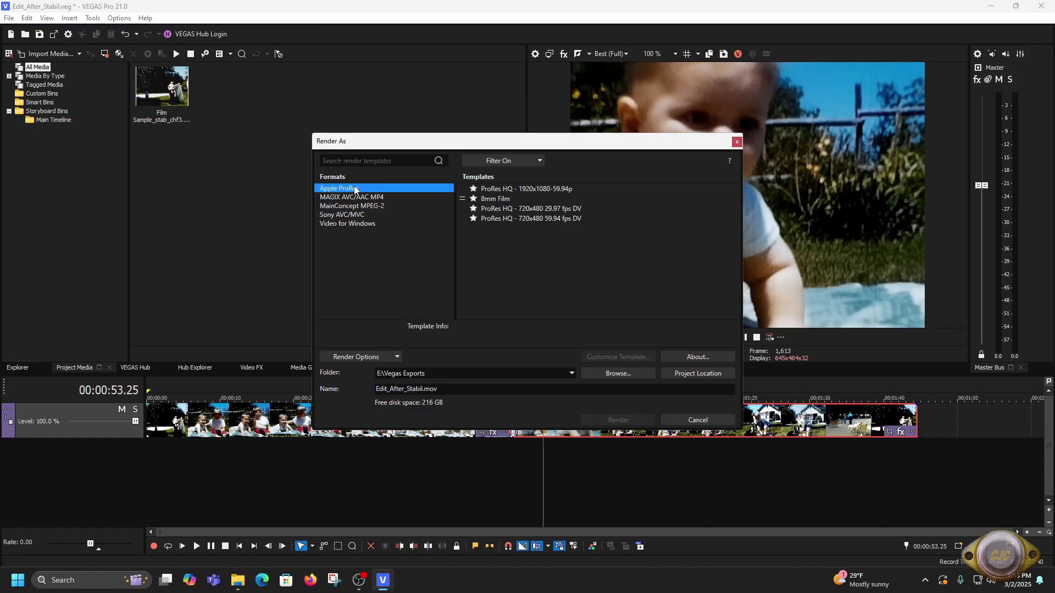
{"action": "left_click", "coordinate": [533, 188]}
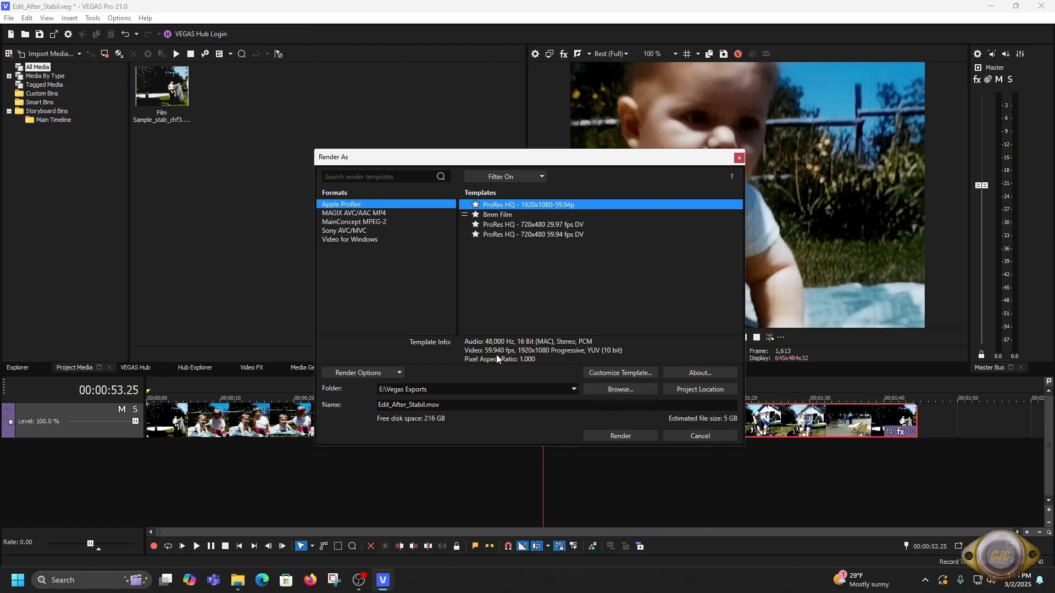
{"action": "left_click", "coordinate": [620, 372]}
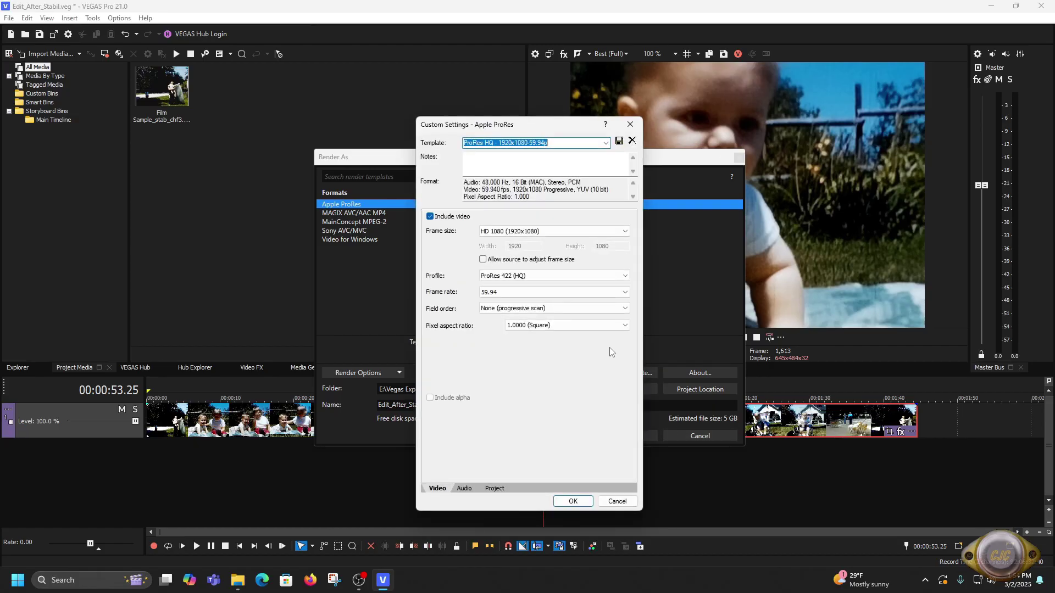
Step: Change the template frame rate to 29.97 and render Edit_After_Stabil.mov to E:\Vegas Exports
{"action": "left_click", "coordinate": [624, 292]}
{"action": "left_click", "coordinate": [504, 324]}
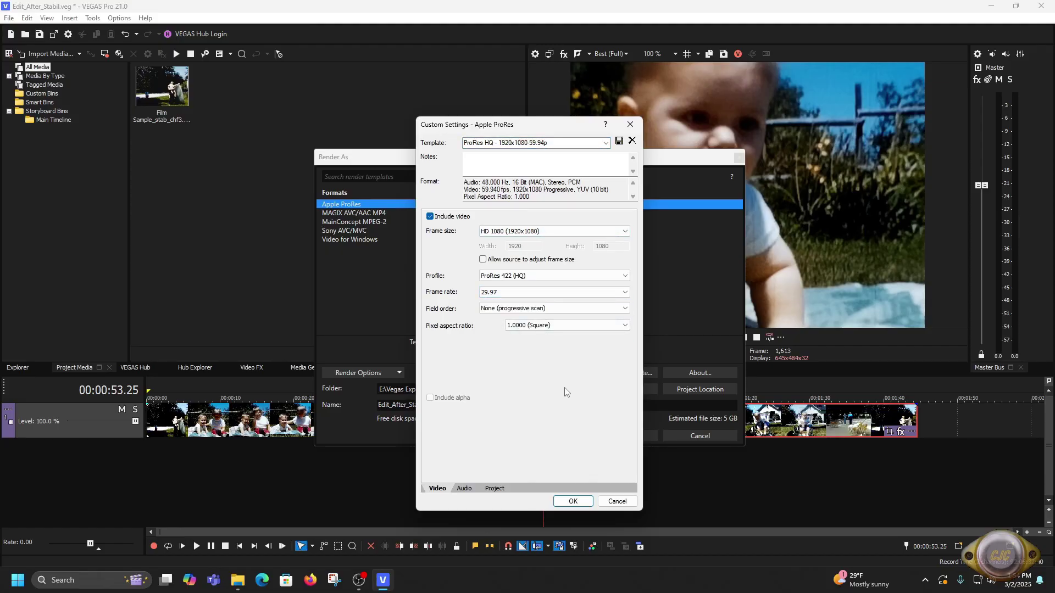
{"action": "key", "text": "Return"}
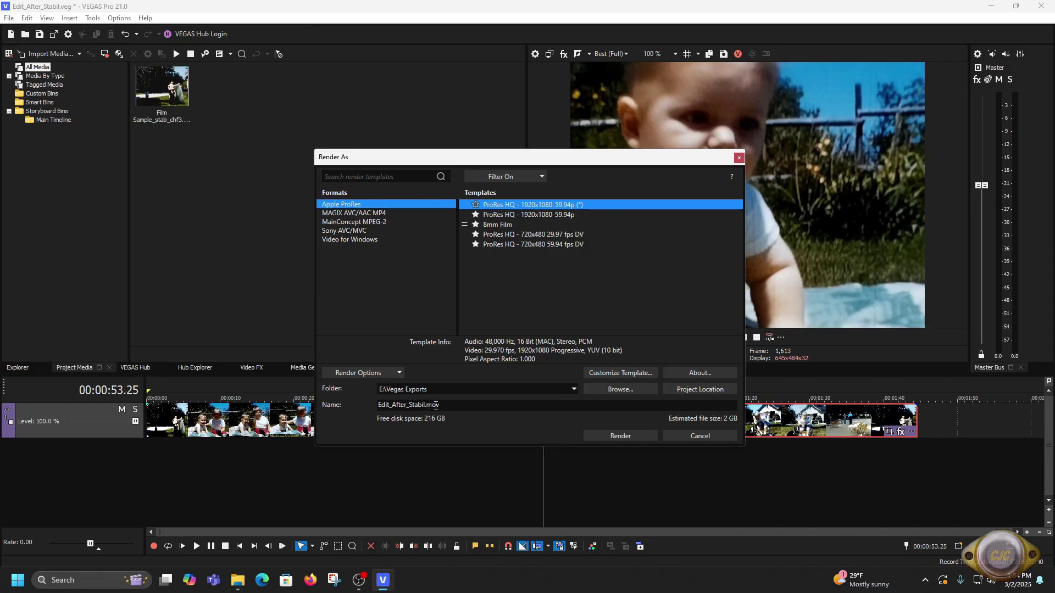
{"action": "left_click", "coordinate": [620, 436]}
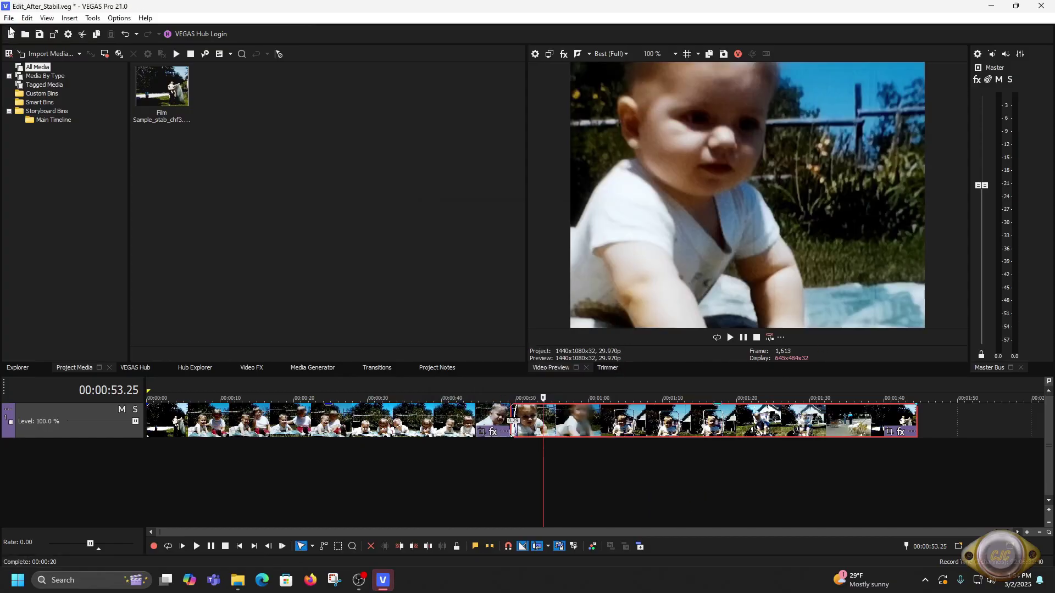
Step: Open VEGAS Pro's File menu to finish with the rendered edit
{"action": "left_click", "coordinate": [9, 18]}
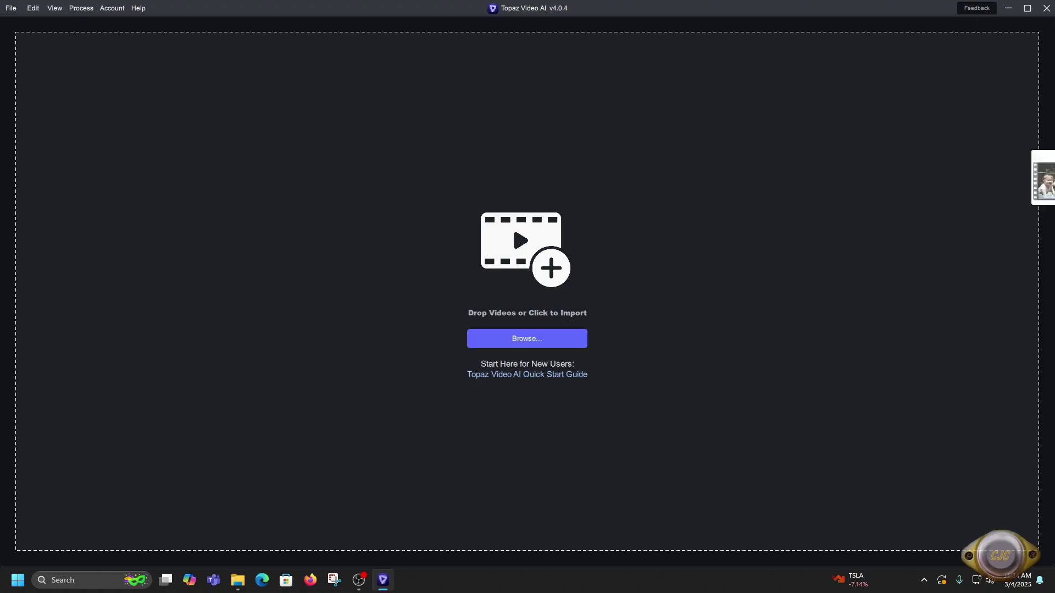
Step: Load the stabilized .mov clip (1440x1080, 29.97 FPS) and open the Preset list
{"action": "left_click_drag", "start_coordinate": [1054, 202], "coordinate": [502, 312]}
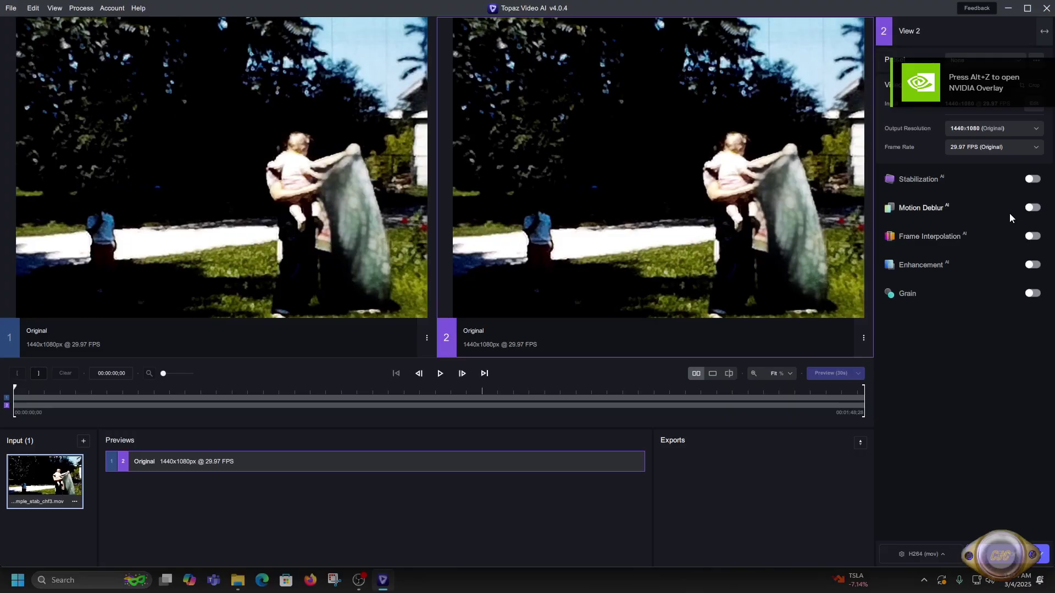
{"action": "left_click", "coordinate": [969, 60]}
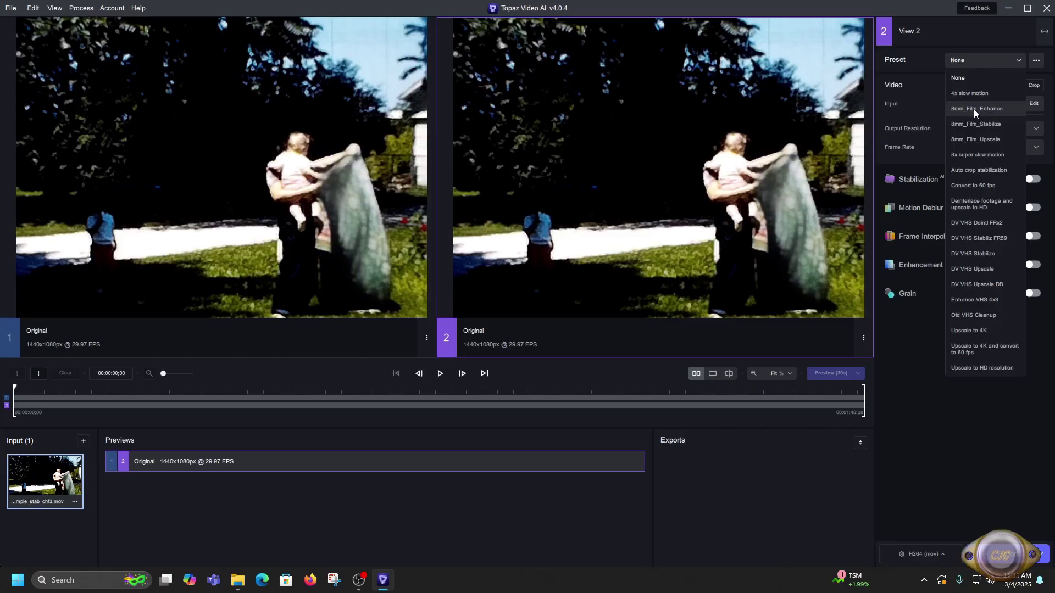
Step: Pick 8mm_Film_Enhance: Nyx HQ Denoise, Reduce Noise 70, Large Grain 29, Compression 44
{"action": "left_click", "coordinate": [962, 108]}
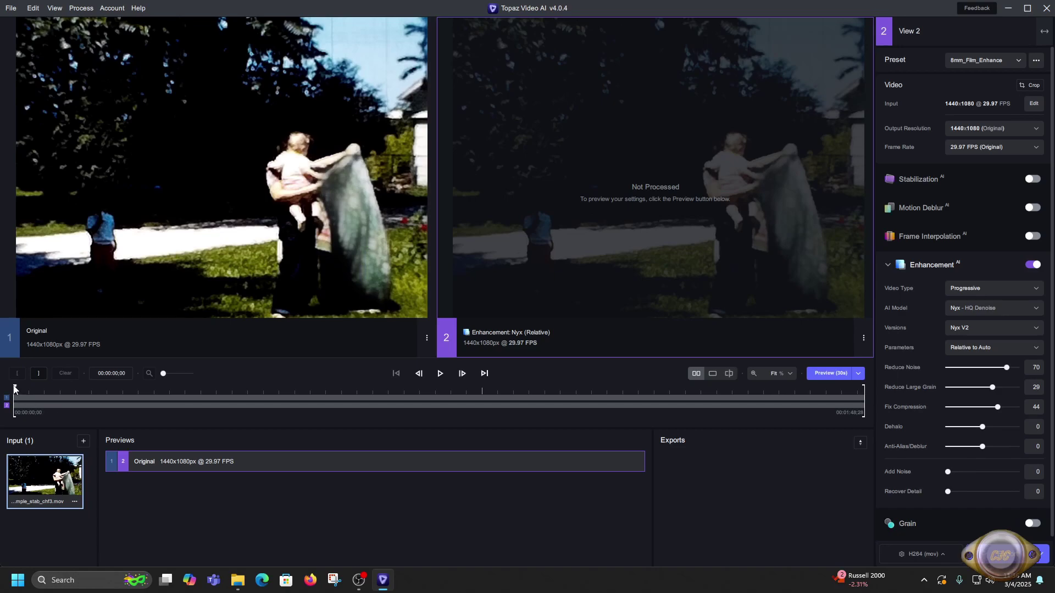
Step: Scrub to about 26 seconds, render a 30-second Nyx denoise preview, and play it back
{"action": "left_click_drag", "start_coordinate": [15, 389], "coordinate": [75, 398]}
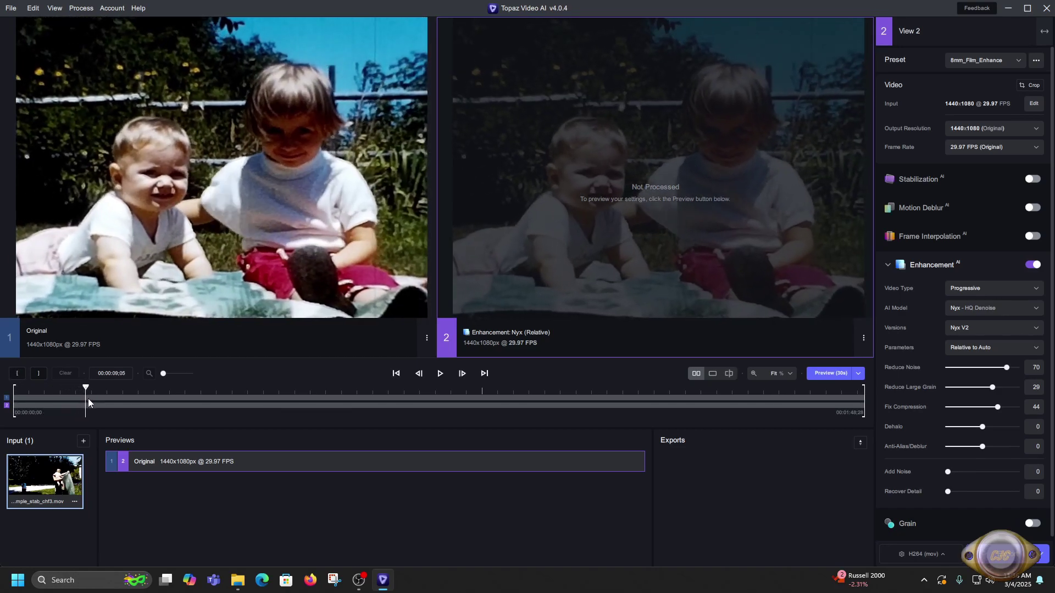
{"action": "left_click_drag", "start_coordinate": [88, 399], "coordinate": [212, 404]}
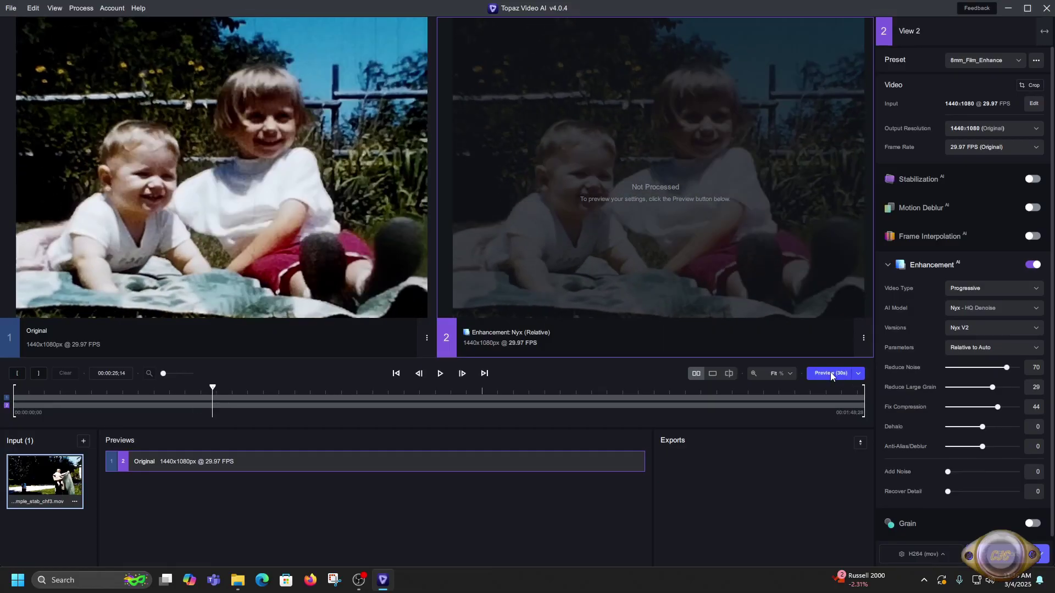
{"action": "left_click", "coordinate": [829, 373]}
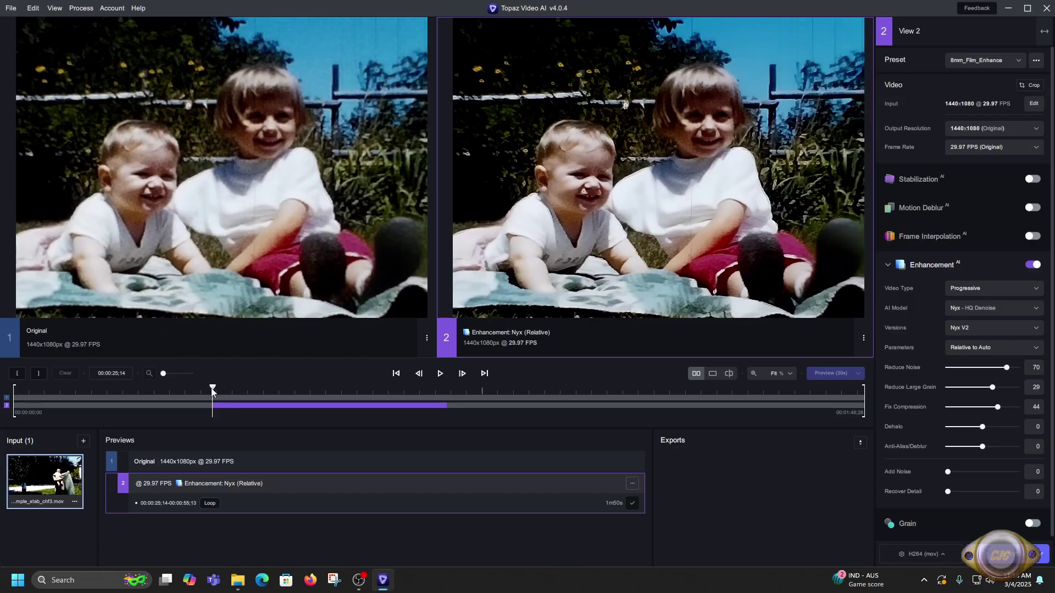
{"action": "left_click", "coordinate": [440, 373]}
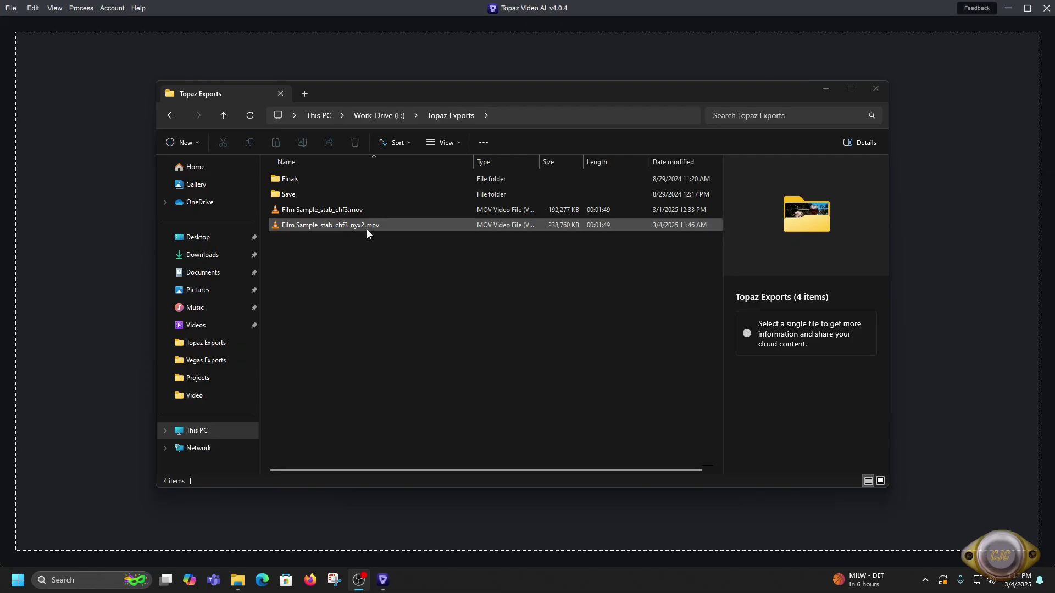
Step: Minimize the File Explorer window that shows the Topaz Exports folder
{"action": "left_click", "coordinate": [238, 579]}
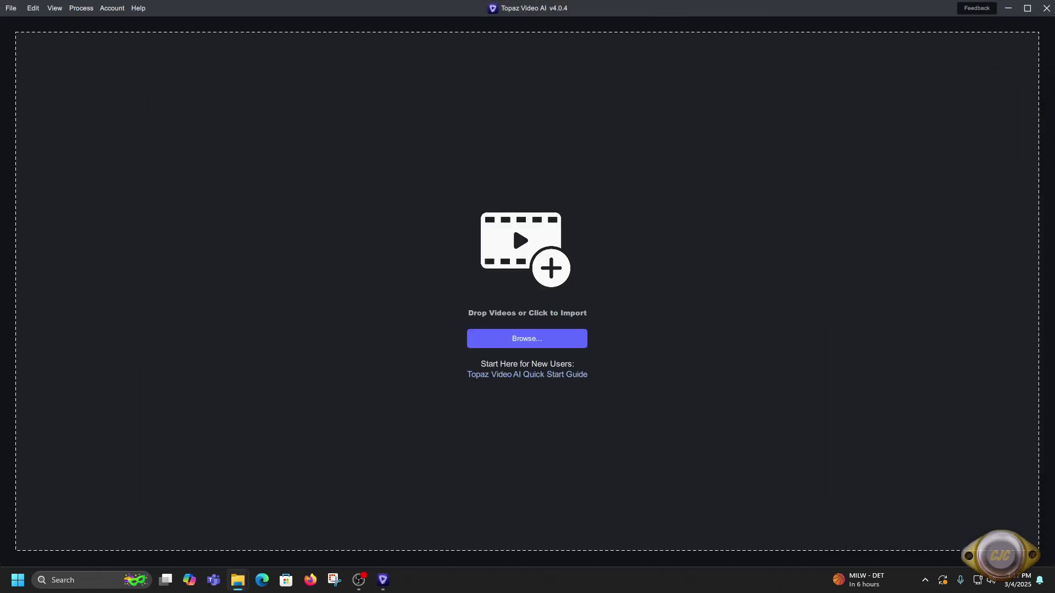
Step: Load Film Sample_stab_chf3_nyx2.mov into Topaz Video AI and bring up the preset list
{"action": "left_click_drag", "start_coordinate": [964, 230], "coordinate": [460, 262]}
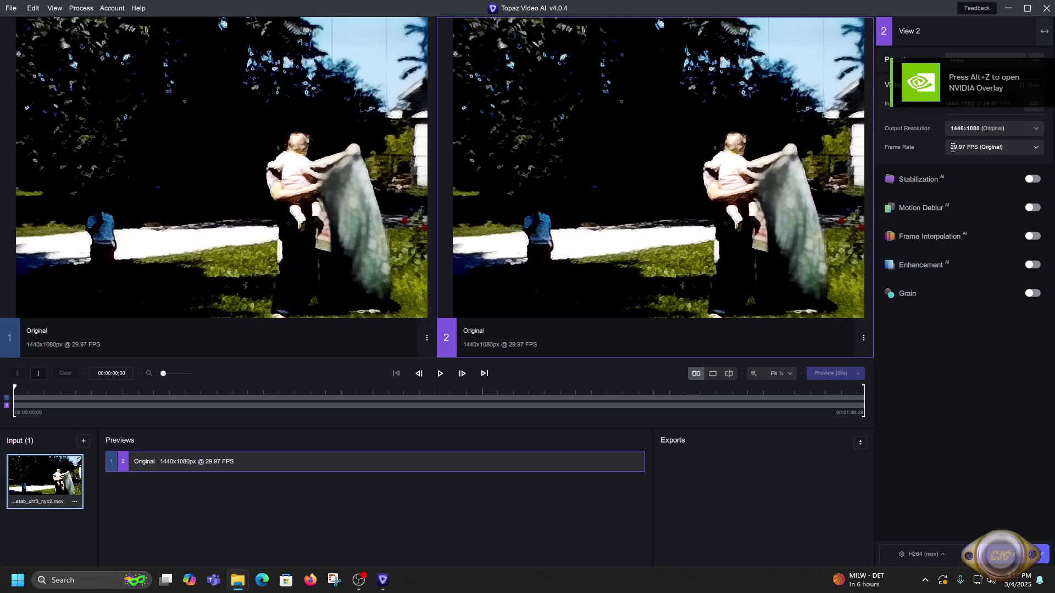
{"action": "left_click", "coordinate": [959, 60]}
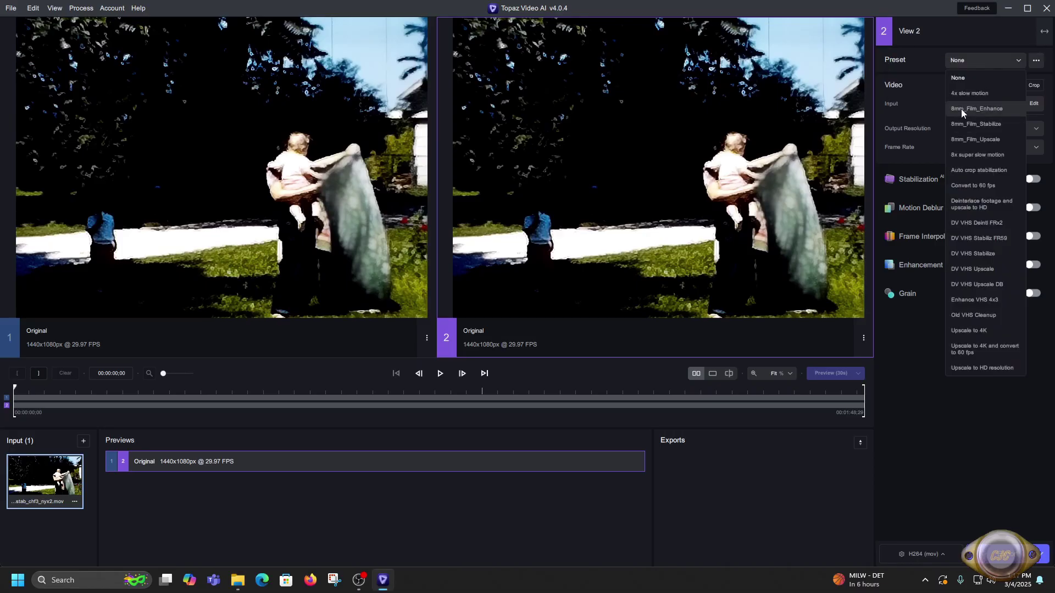
Step: Apply 8mm_Film_Upscale and review its 1920x1080, 59.94 FPS, Apollo V8 and Theia Fidelity filters
{"action": "left_click", "coordinate": [966, 140]}
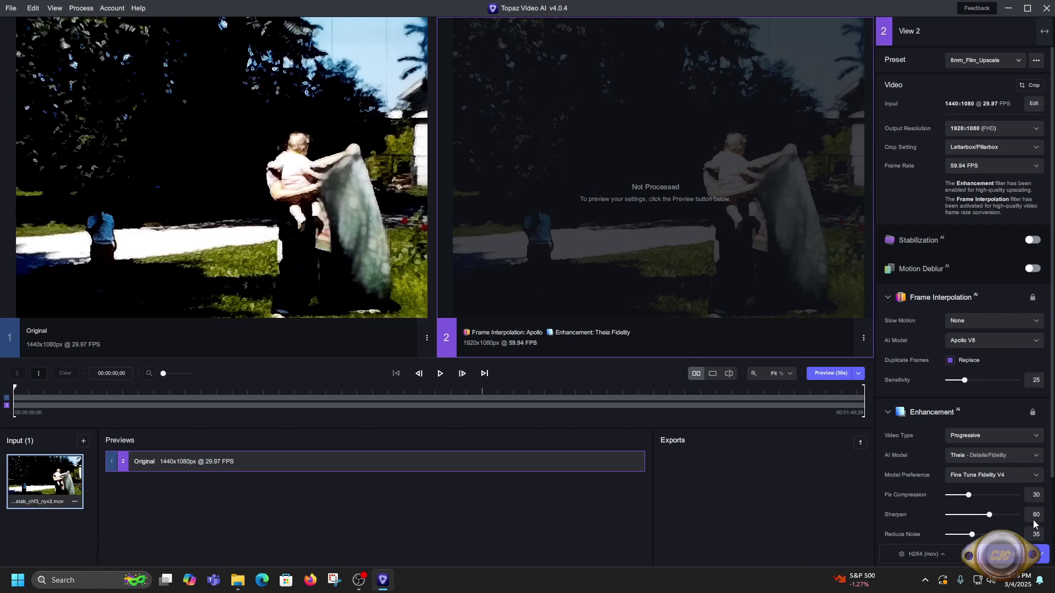
{"action": "left_click_drag", "start_coordinate": [1049, 467], "coordinate": [1031, 440]}
Step: Render a 30-second upscale preview from about 00:00:29, then play it from around 33 seconds
{"action": "left_click_drag", "start_coordinate": [16, 390], "coordinate": [246, 400]}
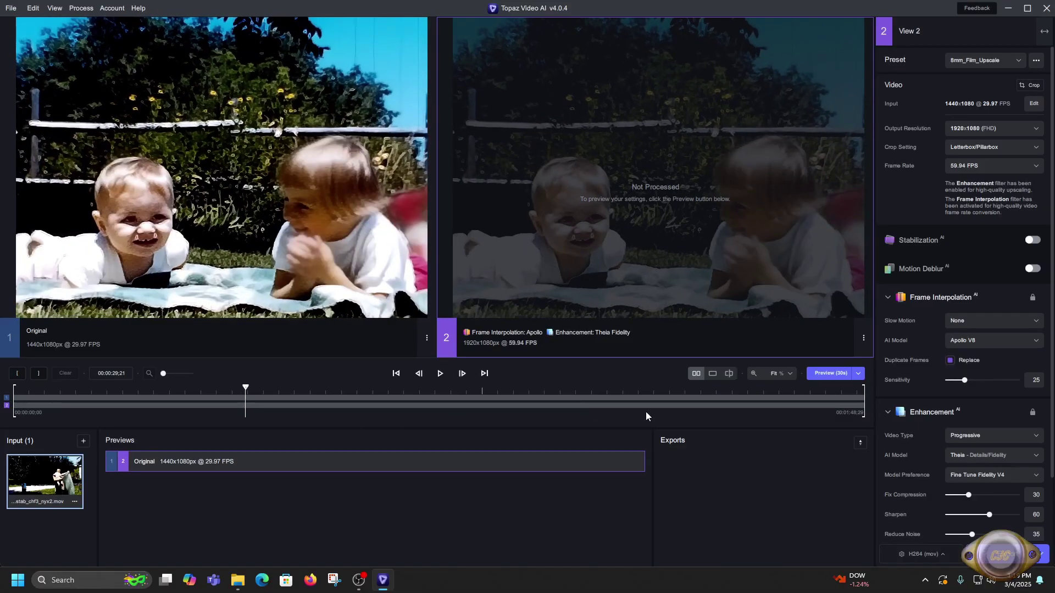
{"action": "left_click", "coordinate": [832, 374]}
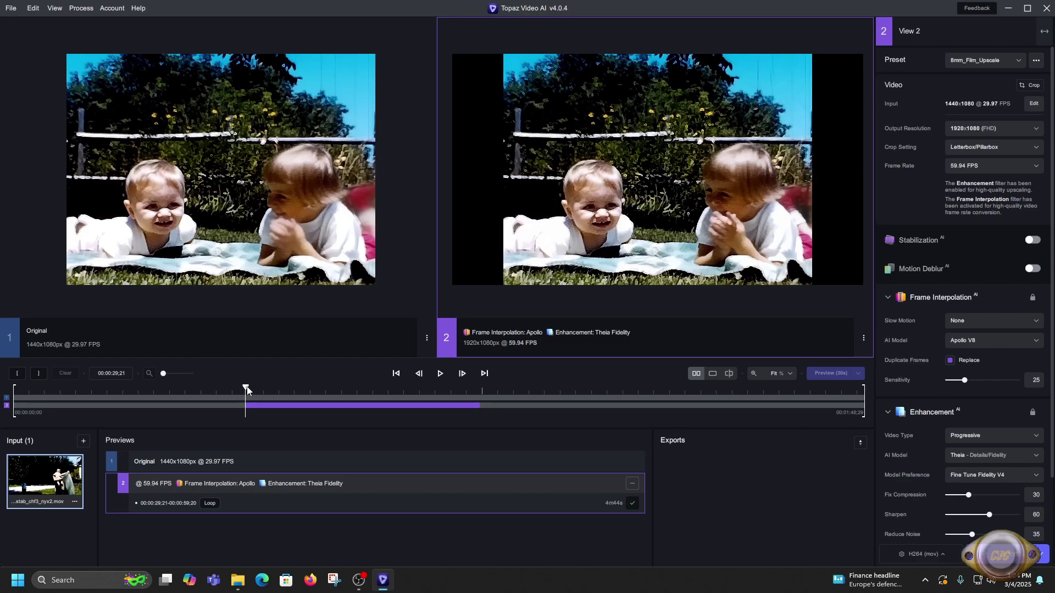
{"action": "left_click_drag", "start_coordinate": [248, 390], "coordinate": [382, 393]}
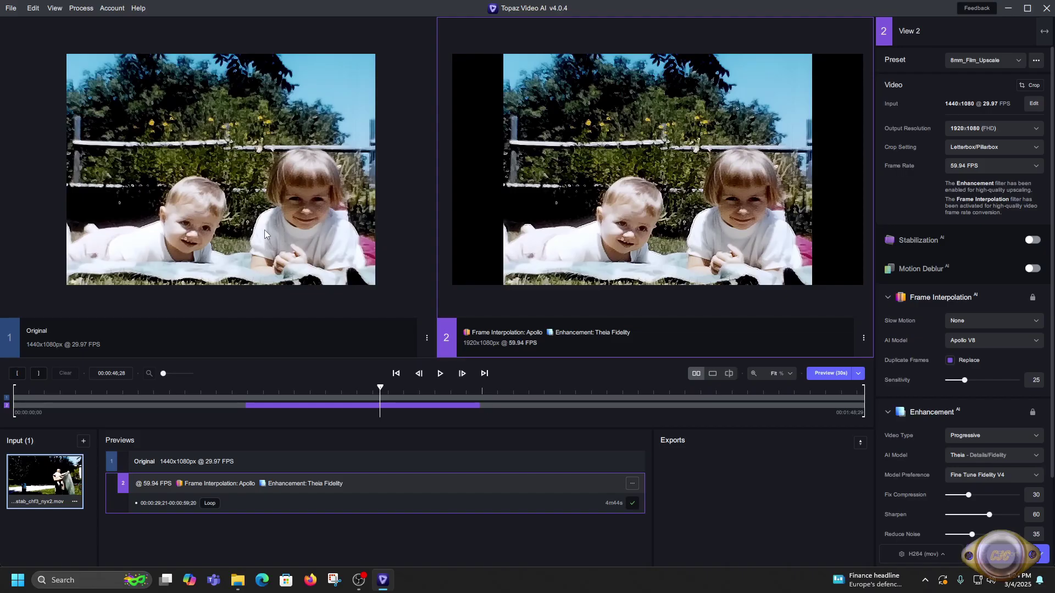
{"action": "left_click_drag", "start_coordinate": [380, 389], "coordinate": [273, 397]}
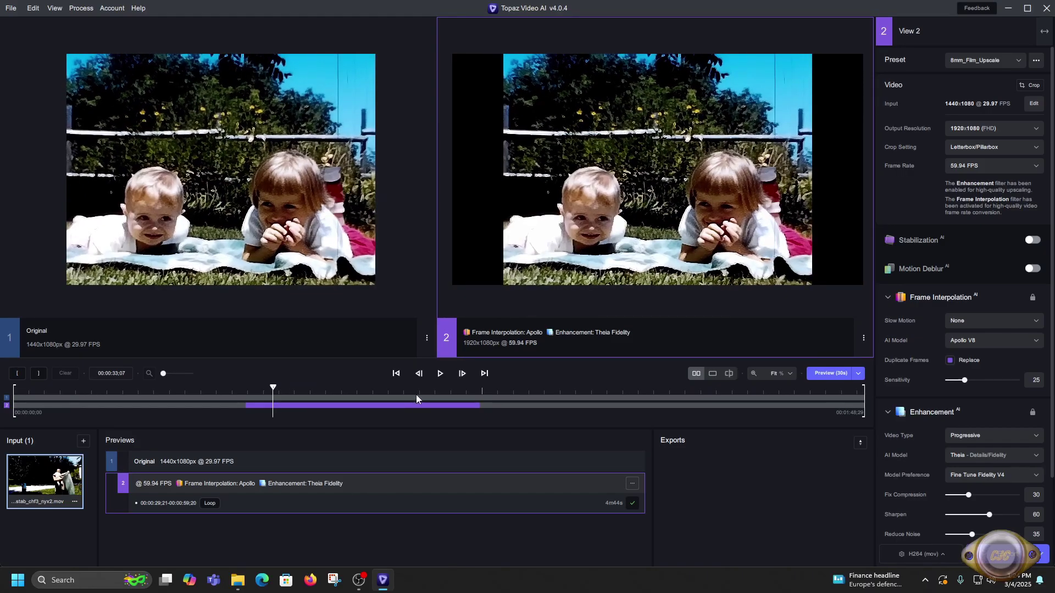
{"action": "left_click", "coordinate": [440, 374]}
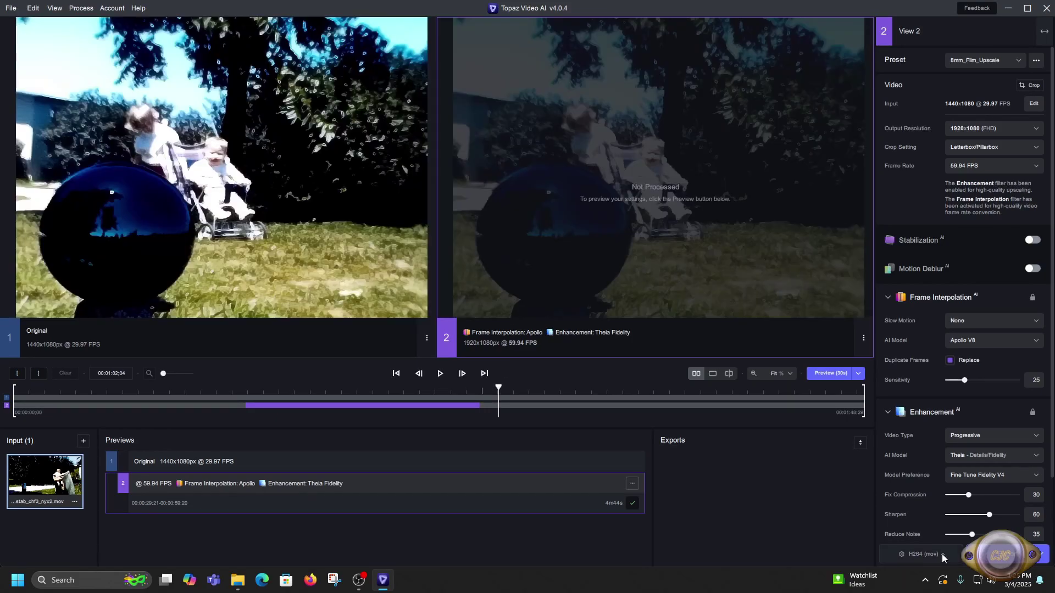
Step: Choose mp4 as the container in Preview & Export Settings, keeping H264 at High quality
{"action": "left_click", "coordinate": [943, 558]}
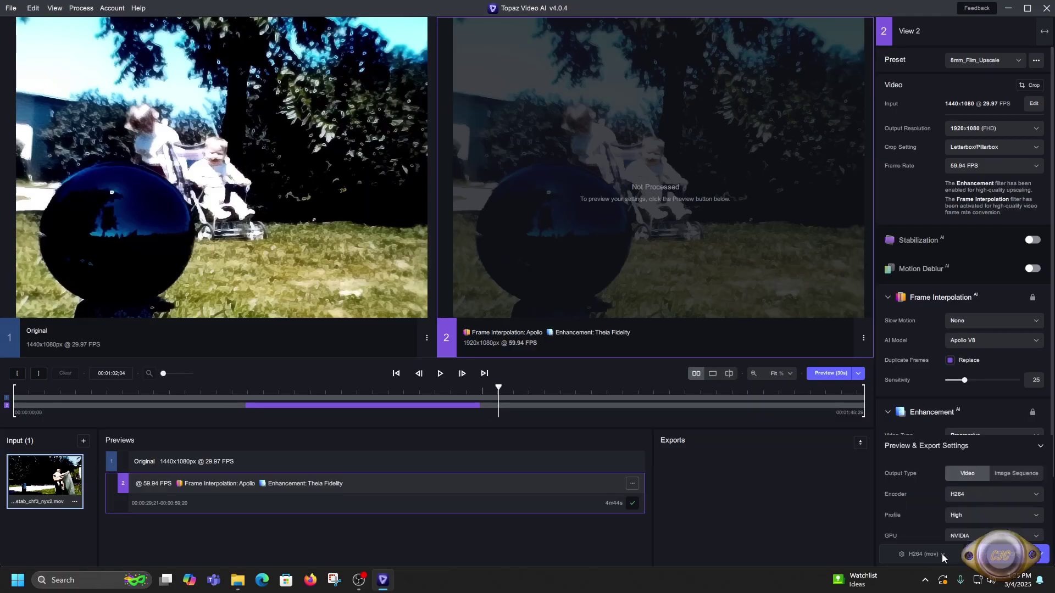
{"action": "left_click", "coordinate": [1033, 527]}
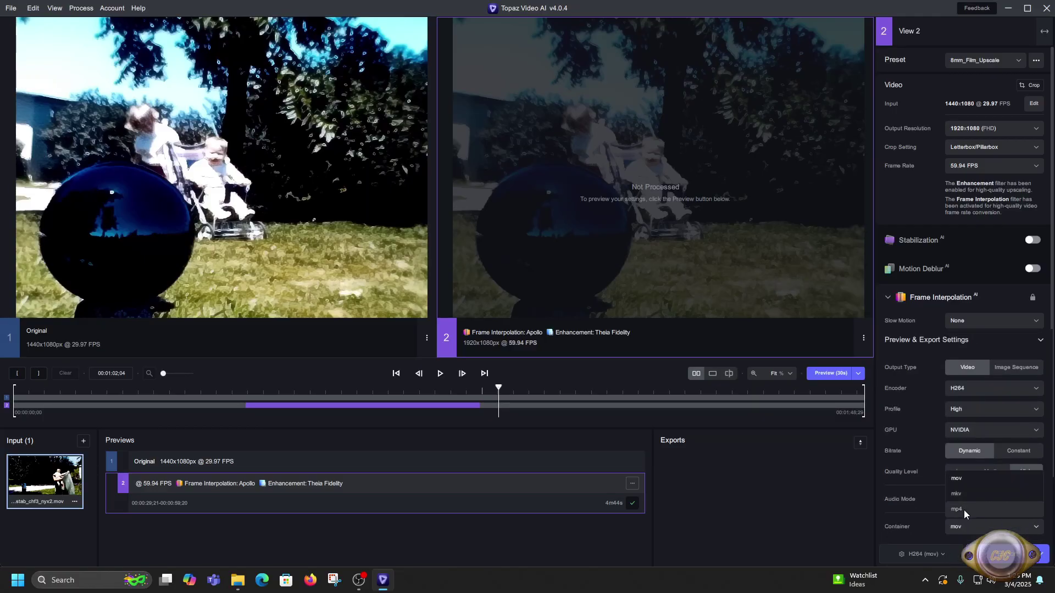
{"action": "left_click", "coordinate": [963, 510]}
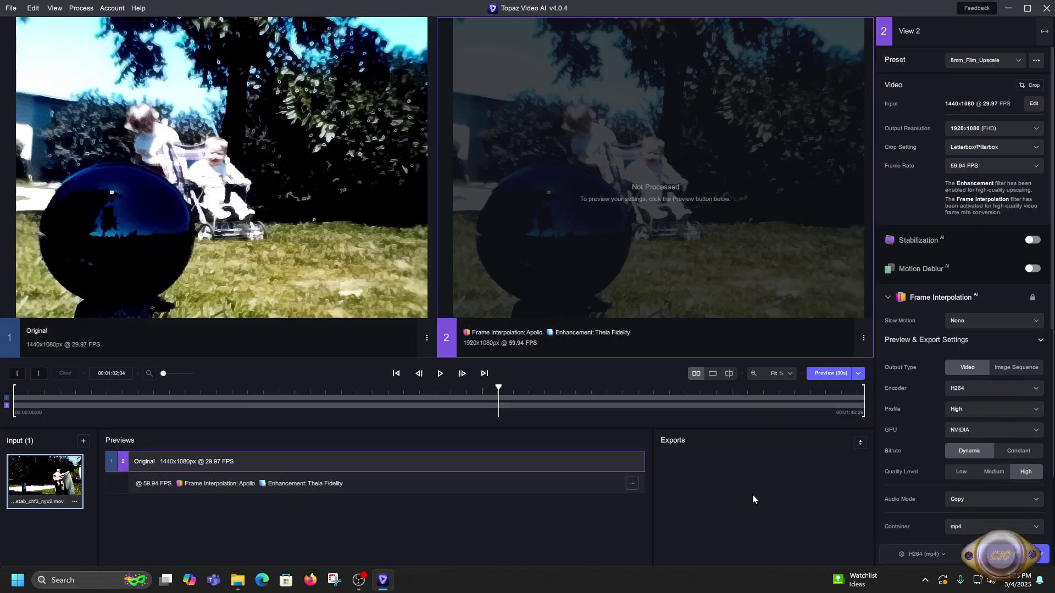